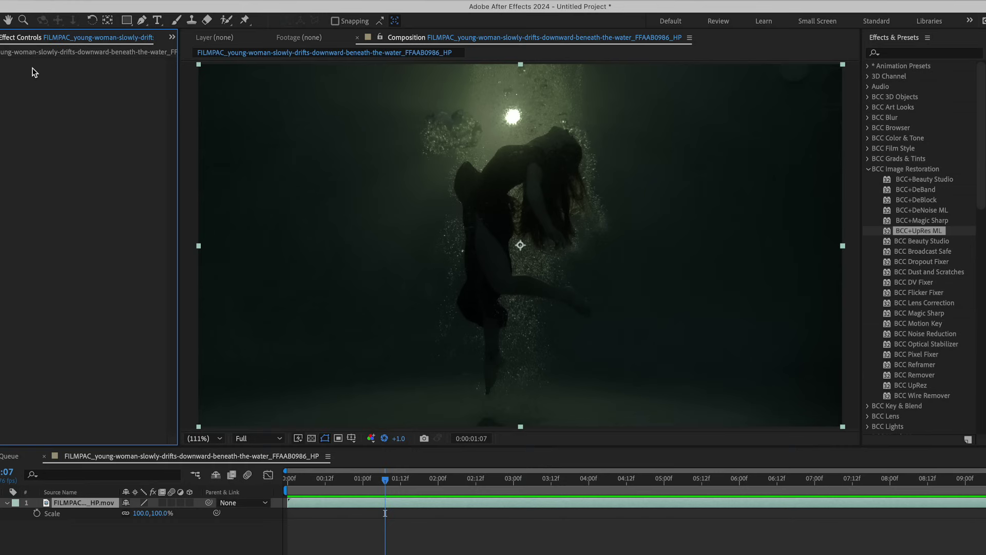
Scrub to another moment of the underwater clip and select the BCC+UpRes ML effect
mouse_move(377, 487)
left_mouse_down()
mouse_move(359, 488)
mouse_move(425, 488)
mouse_move(318, 494)
mouse_move(386, 484)
left_mouse_up()
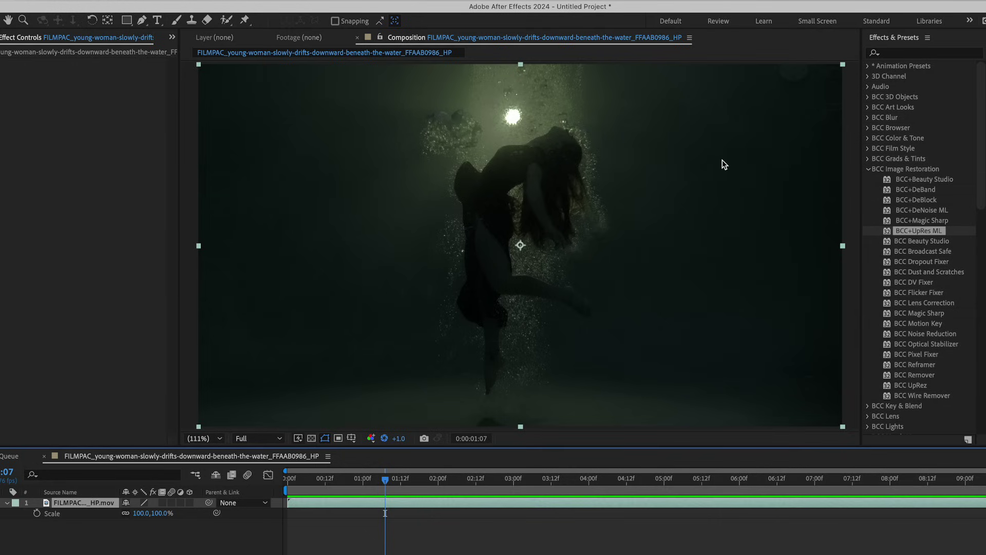
left_click(888, 231)
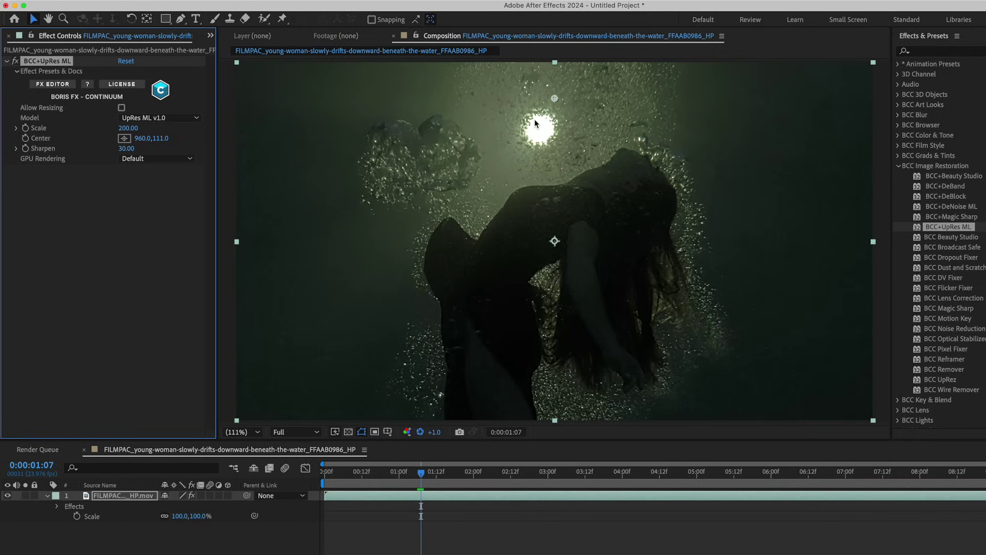
Duplicate the underwater clip layer and delete BCC+UpRes ML from the top copy
left_click(111, 495)
key("super+d")
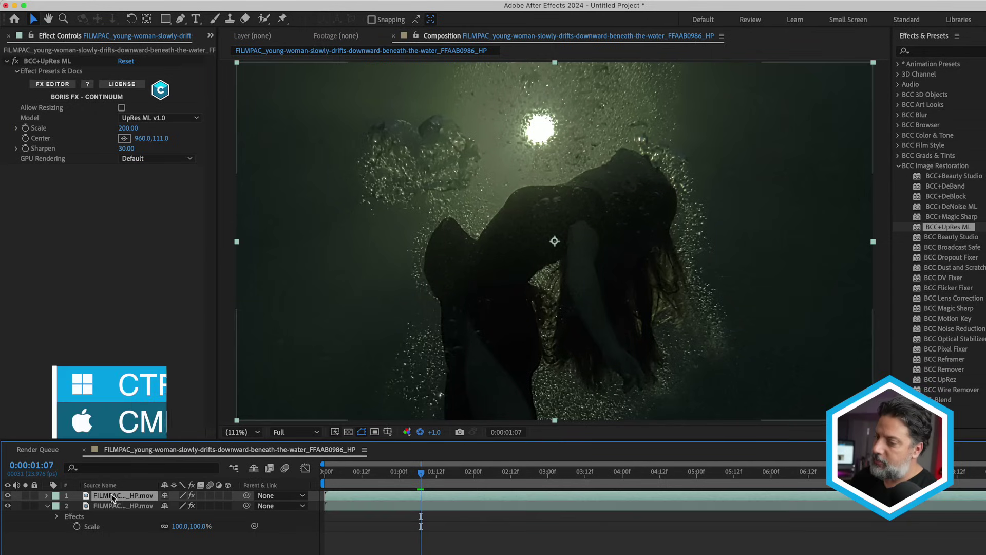
left_click(67, 60)
key("Delete")
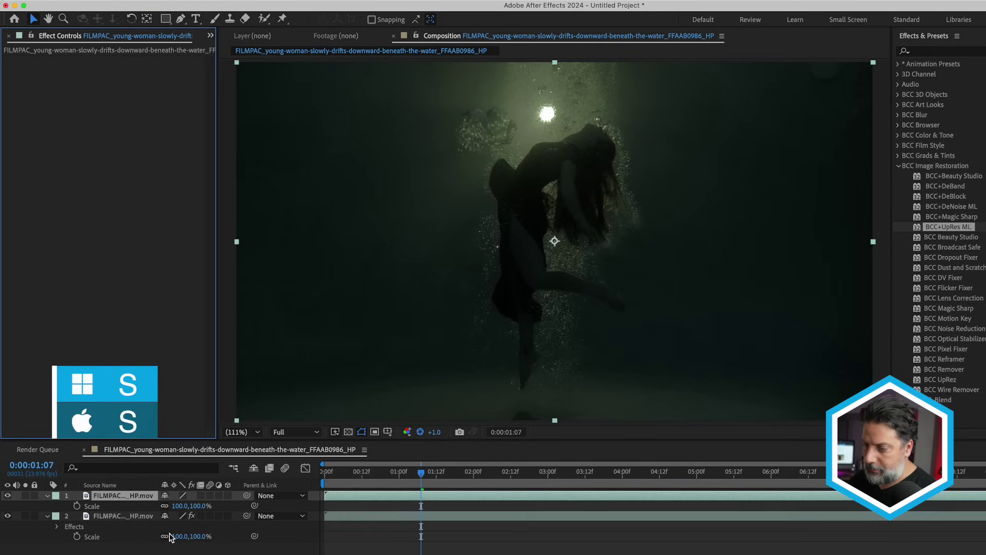
Scale the copy natively to 200%, move it to Y 937, and hide it
left_click(180, 506)
type("200")
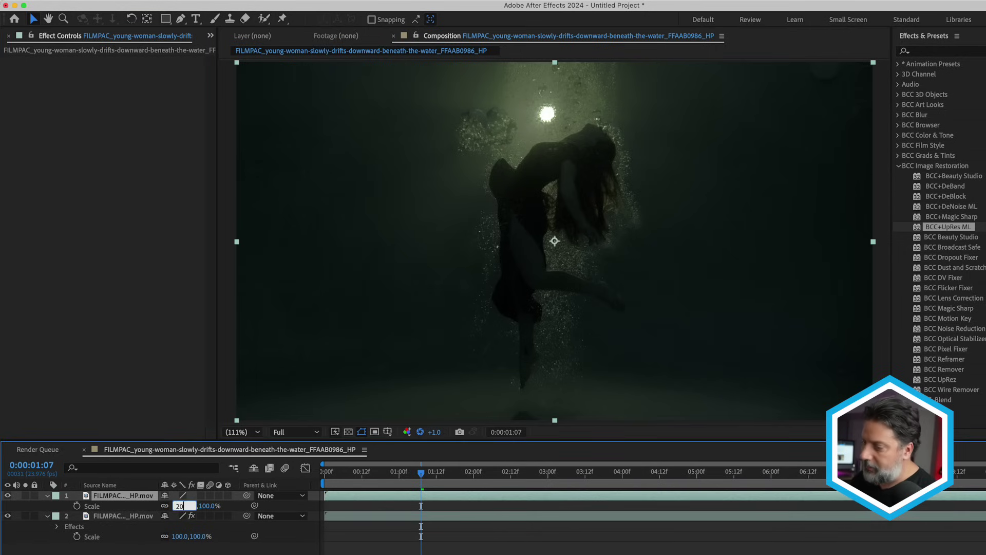
key("Return")
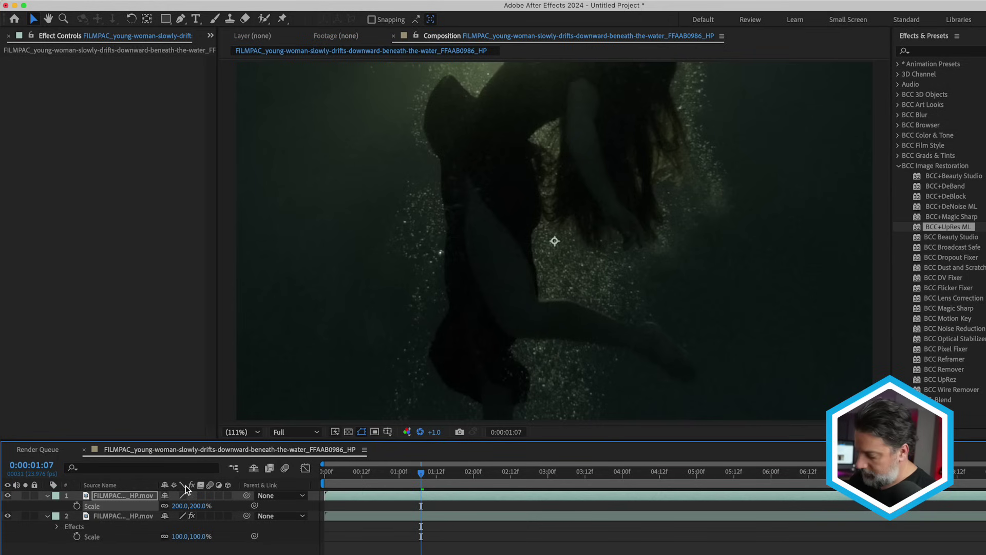
key("shift+p")
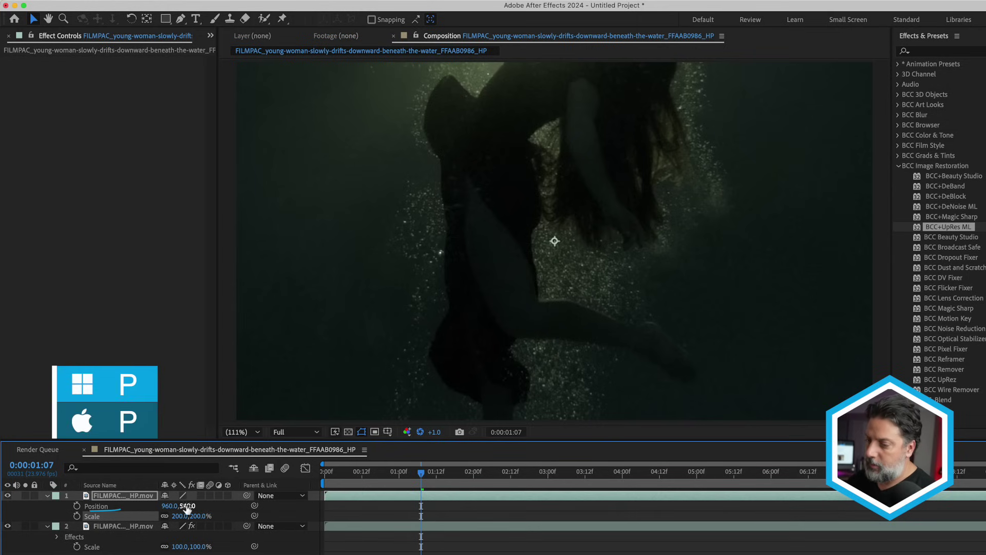
left_click_drag(188, 509, 435, 497)
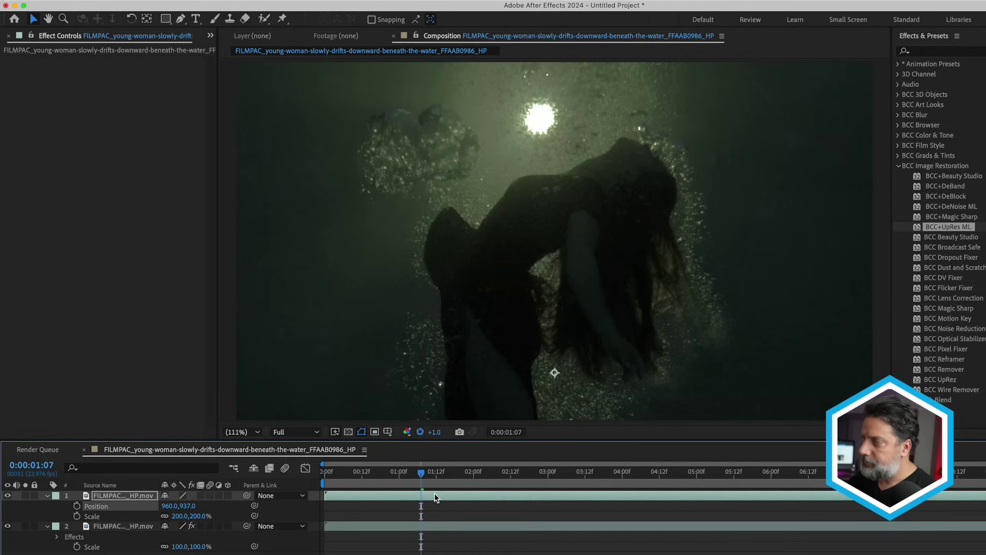
left_click(7, 497)
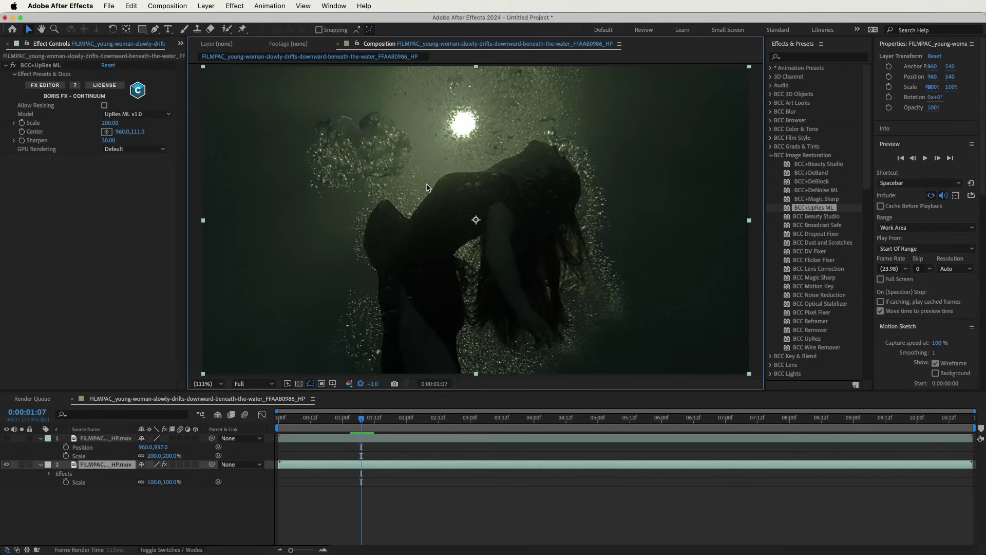
Set the composition size to 3840×2160 in Composition Settings
left_click(170, 7)
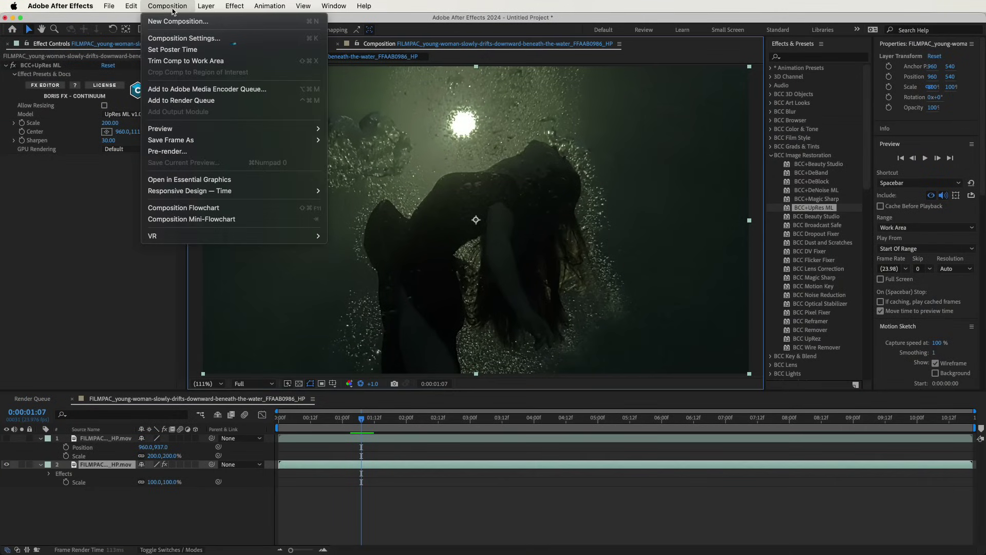
left_click(184, 38)
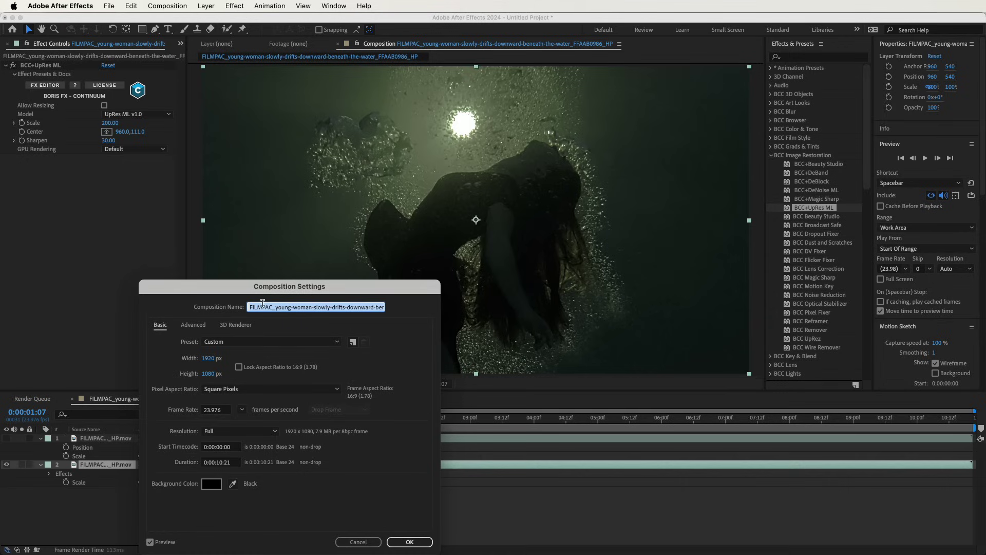
key("Tab")
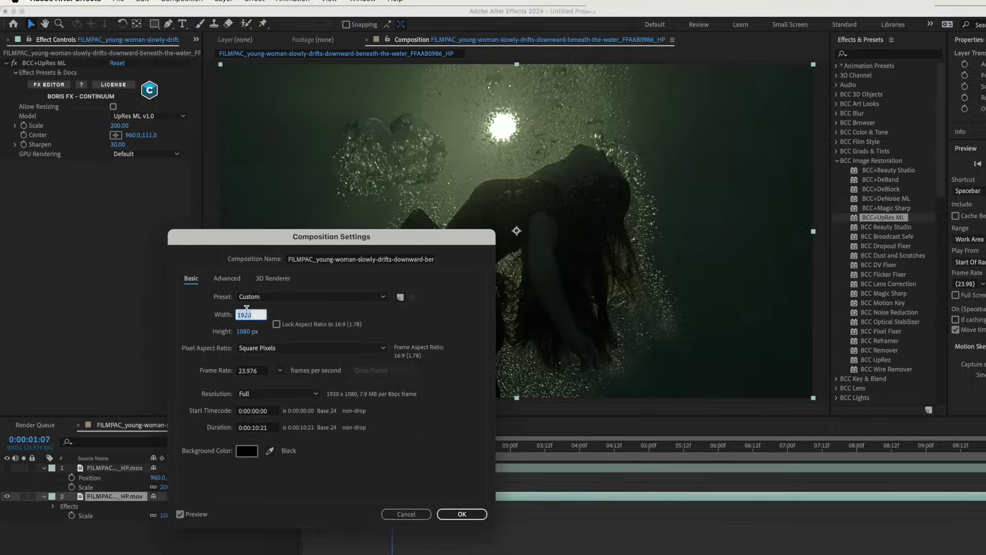
type("3840")
key("Tab")
type("2160")
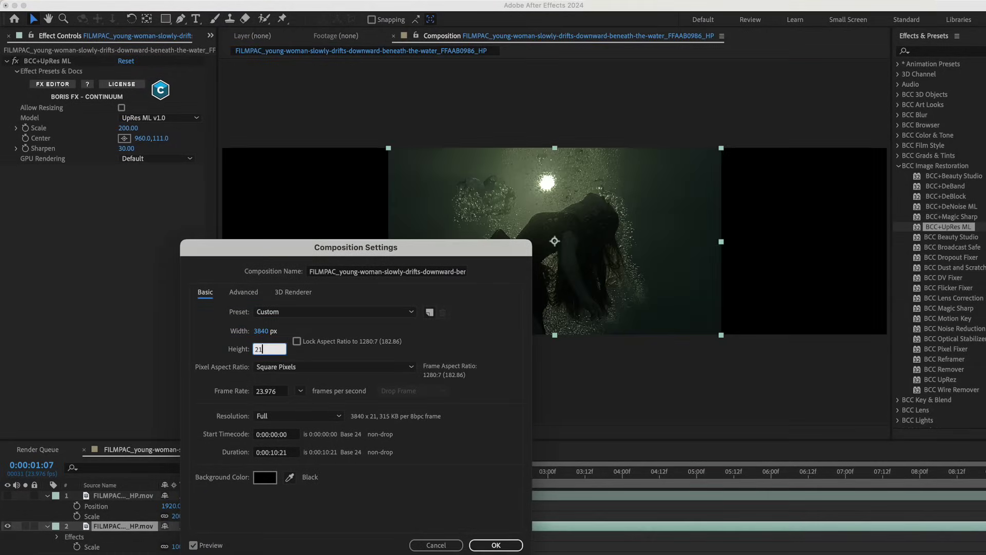
left_click(492, 540)
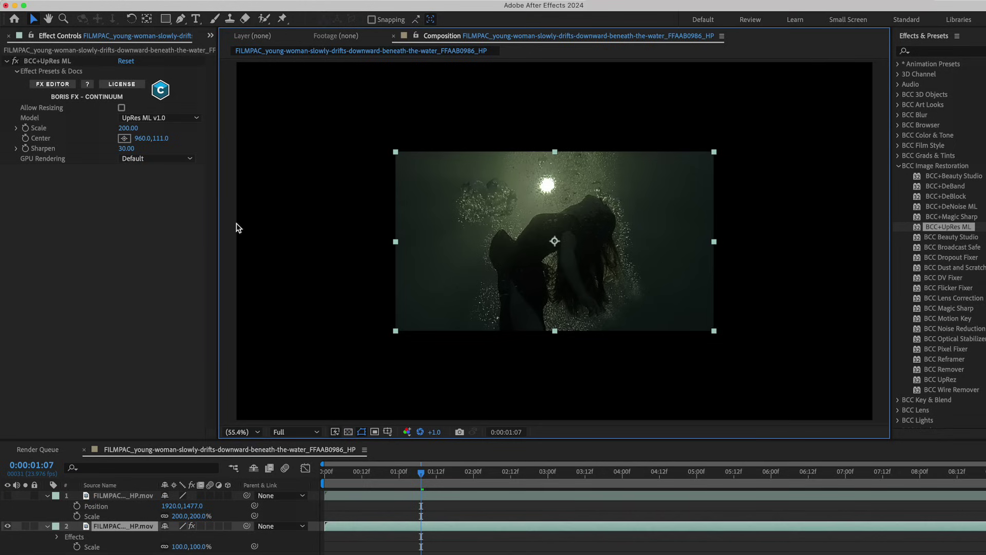
Enable Allow Resizing in BCC+UpRes ML and reset its Center to the frame middle
left_click(121, 109)
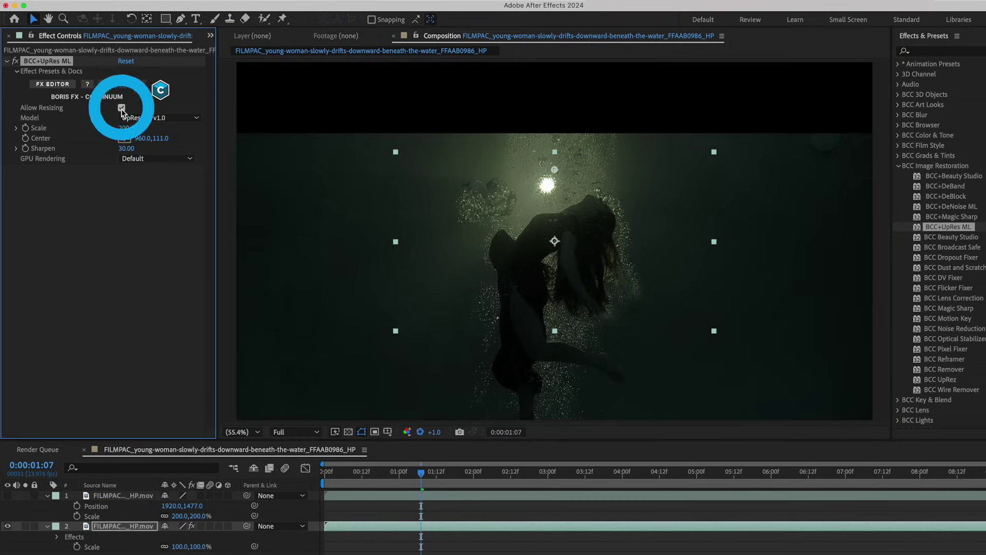
right_click(56, 140)
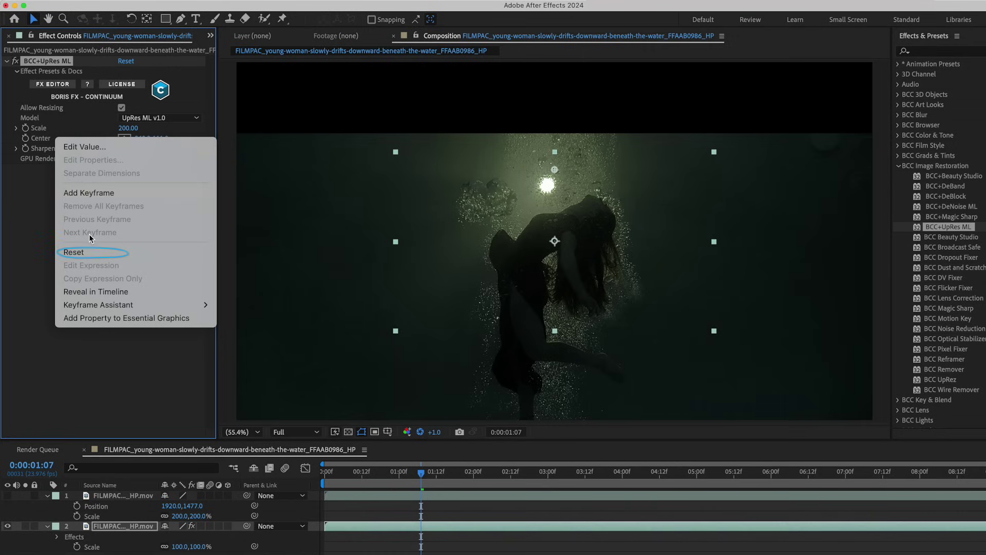
left_click(87, 251)
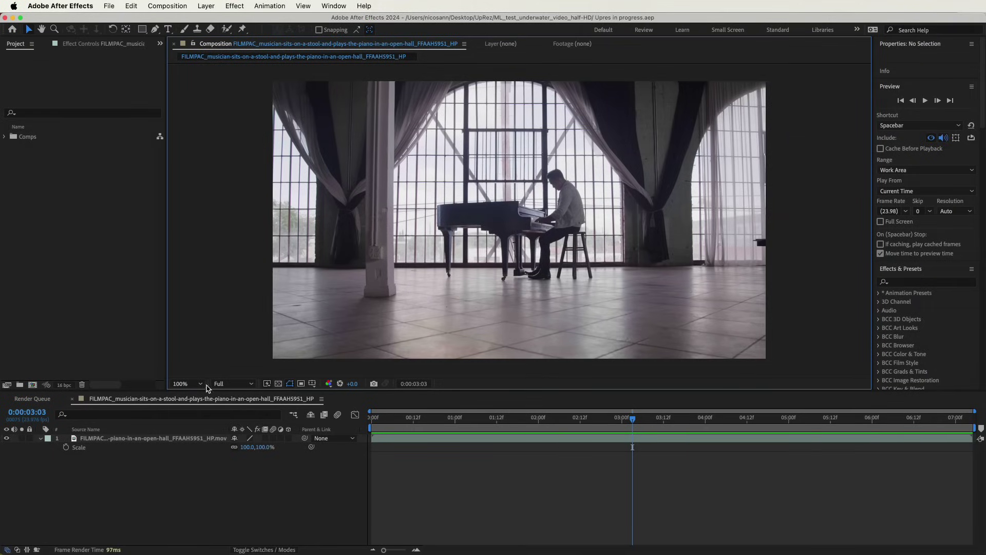
View the piano shot at 200% and back at 100%, then apply BCC+UpRes ML to it
key("period")
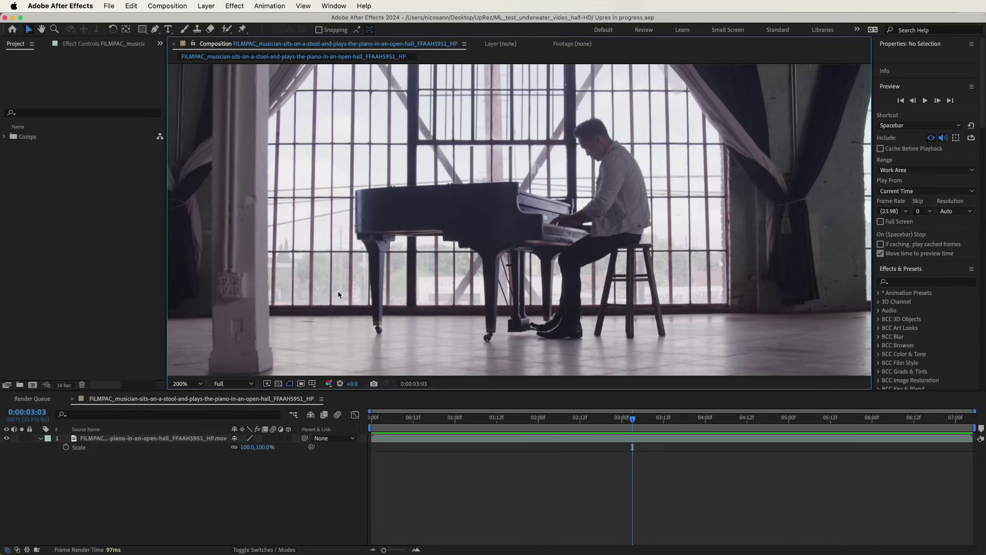
key("comma")
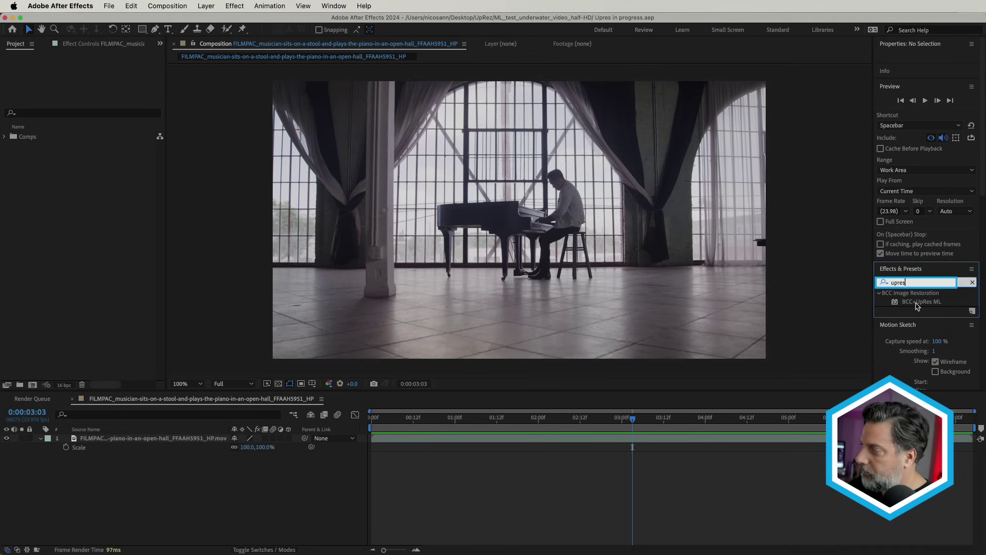
left_click_drag(917, 306, 691, 290)
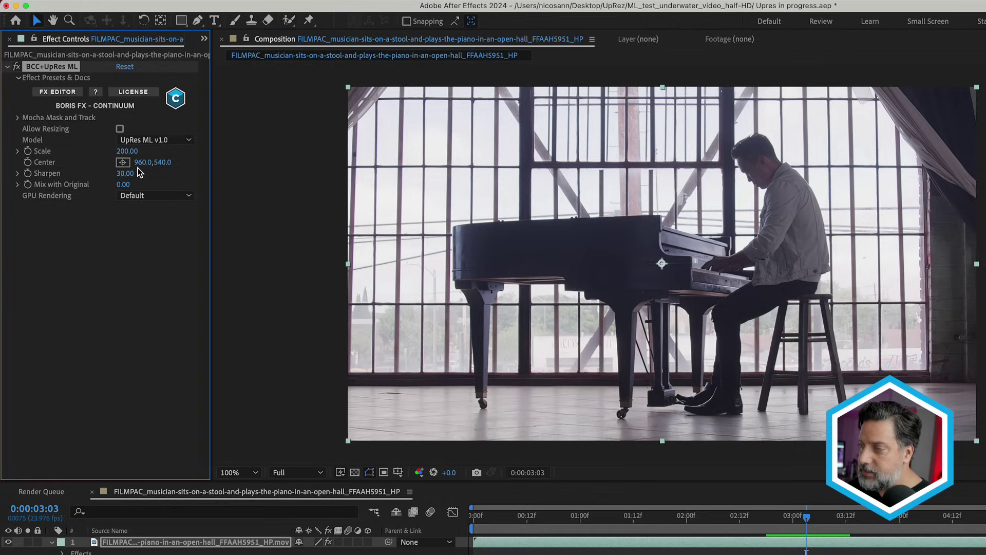
Set UpRes ML Scale to 350 and Sharpen to 45, toggling the effect off and on to compare
left_click(128, 151)
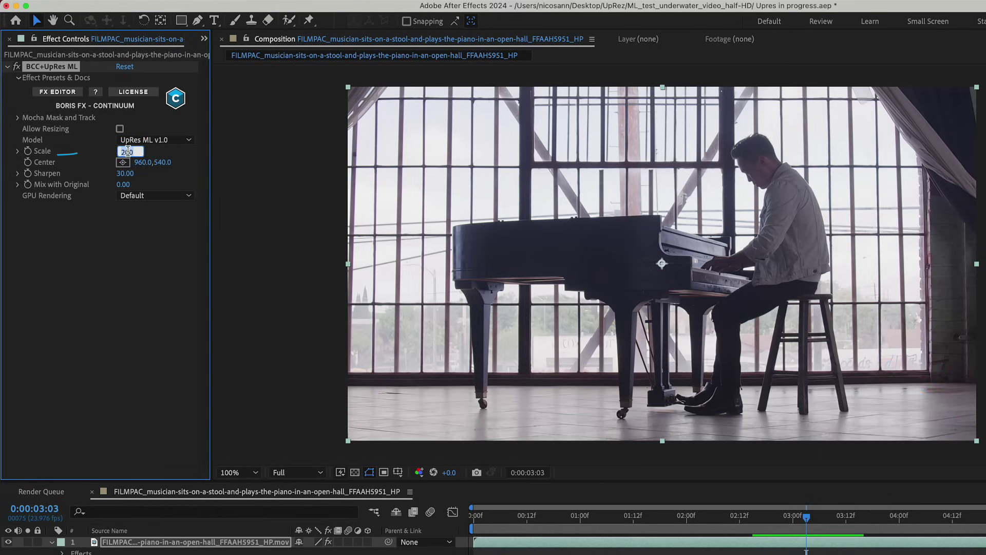
type("350")
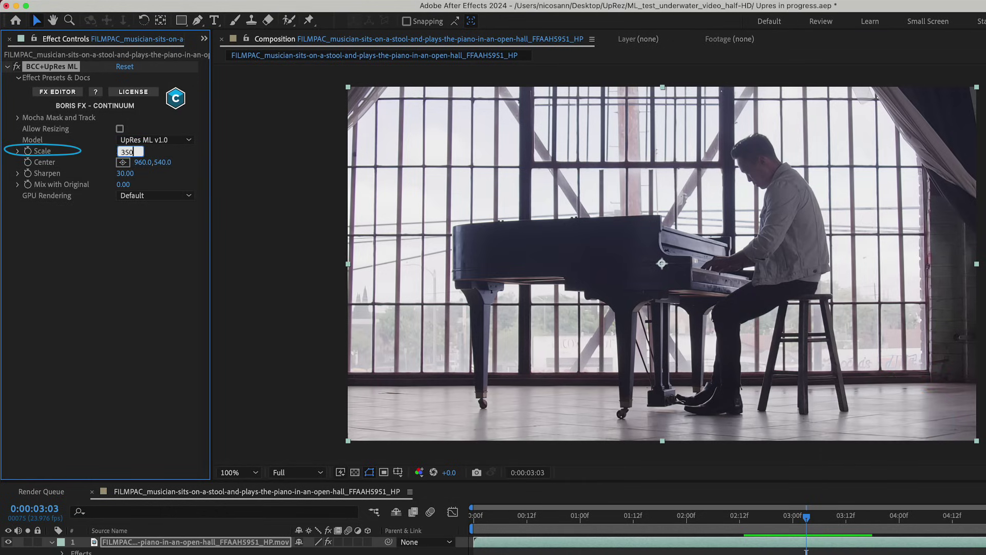
key("Return")
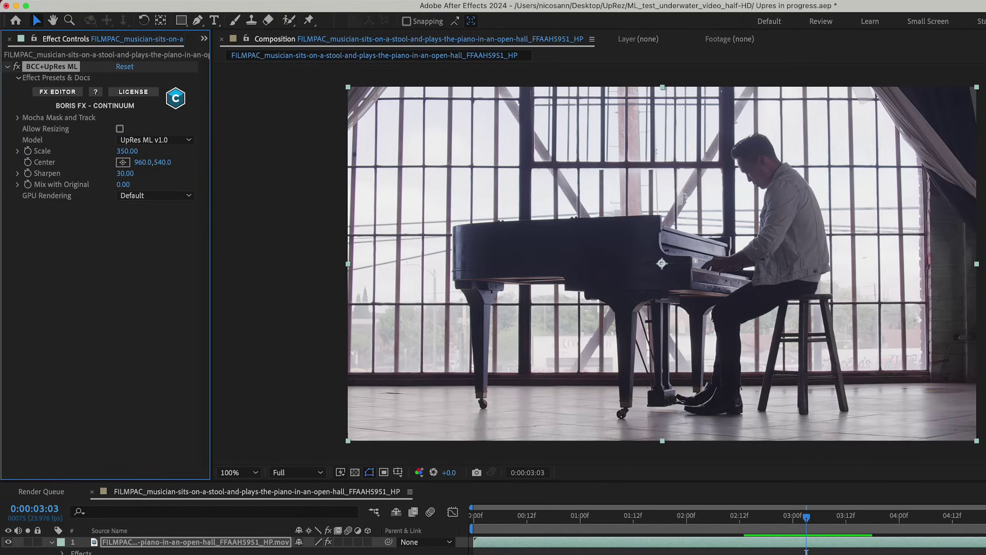
left_click(125, 173)
type("45")
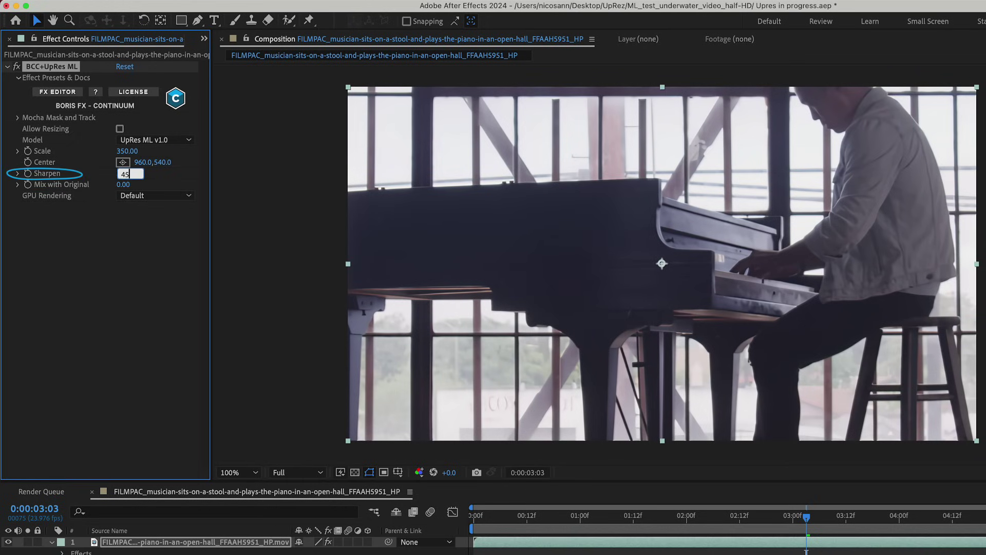
key("Return")
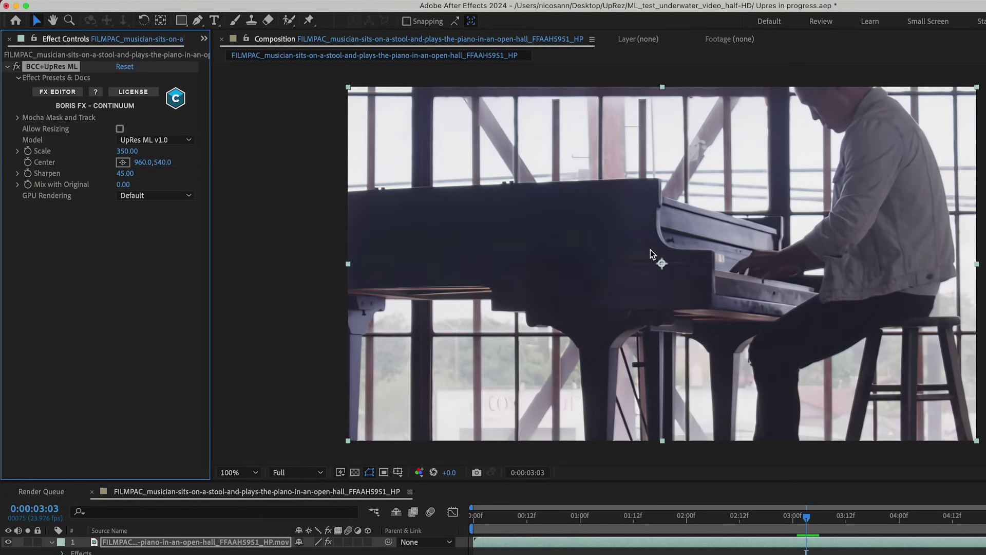
left_click(16, 67)
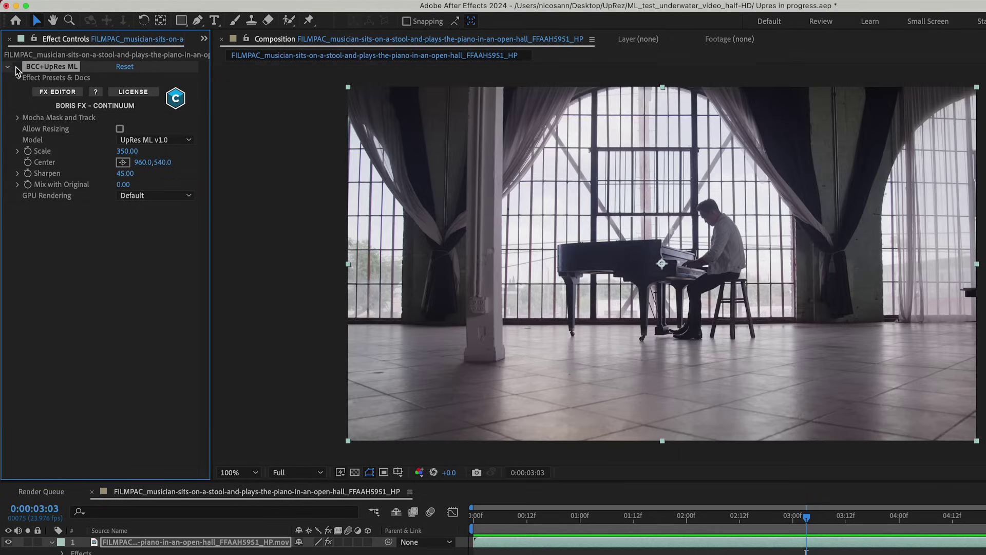
left_click(16, 68)
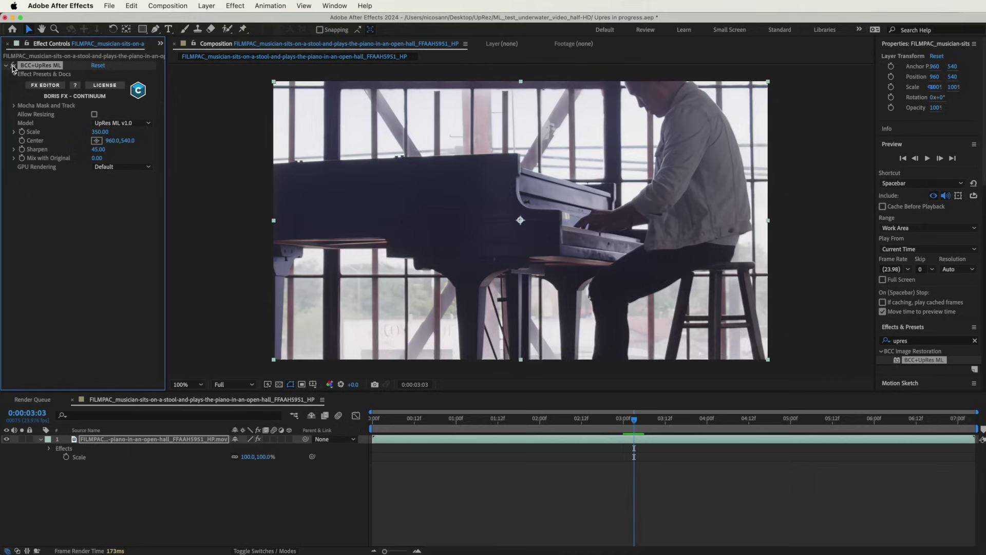
With the effect disabled, scale the piano layer natively to 350% and take a snapshot
left_click(16, 67)
left_click(114, 440)
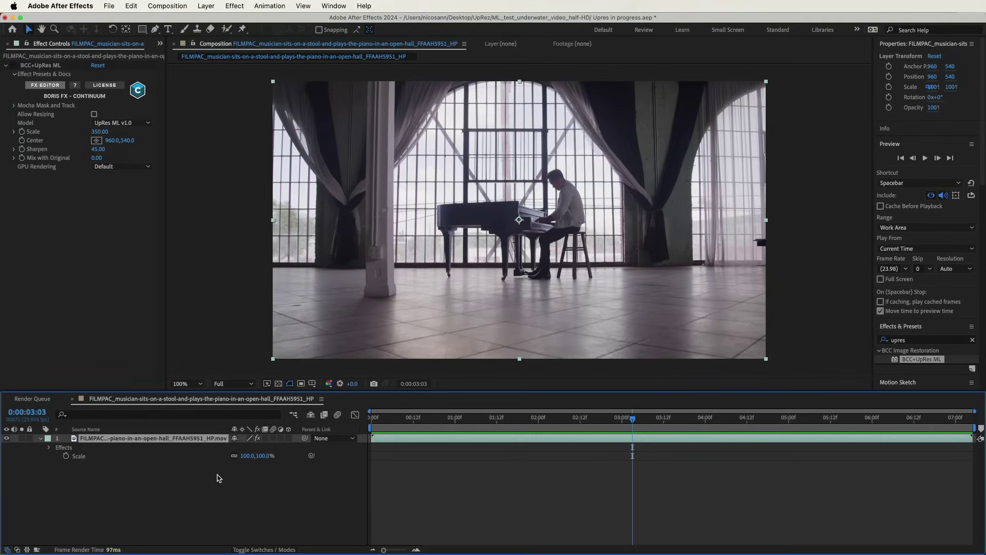
left_click(247, 456)
type("350")
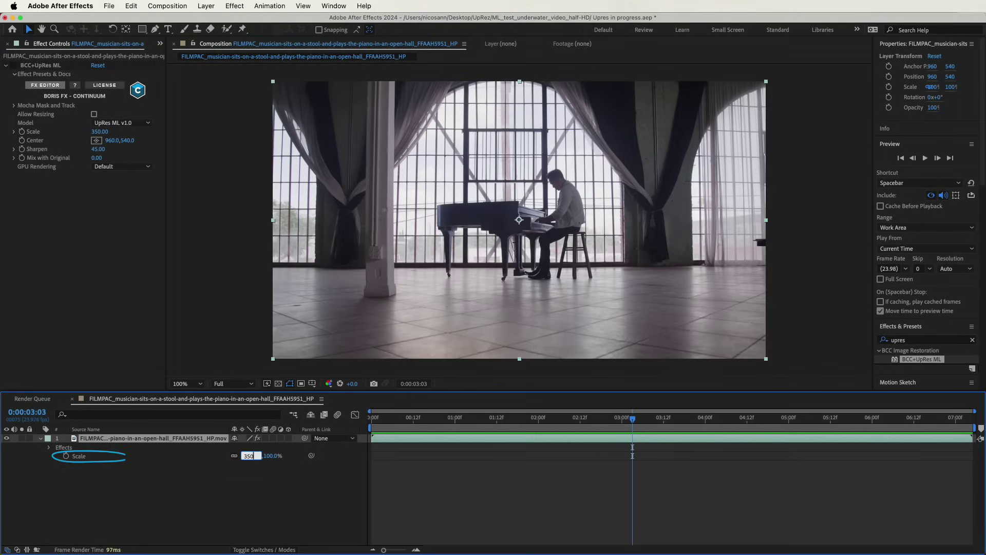
key("Return")
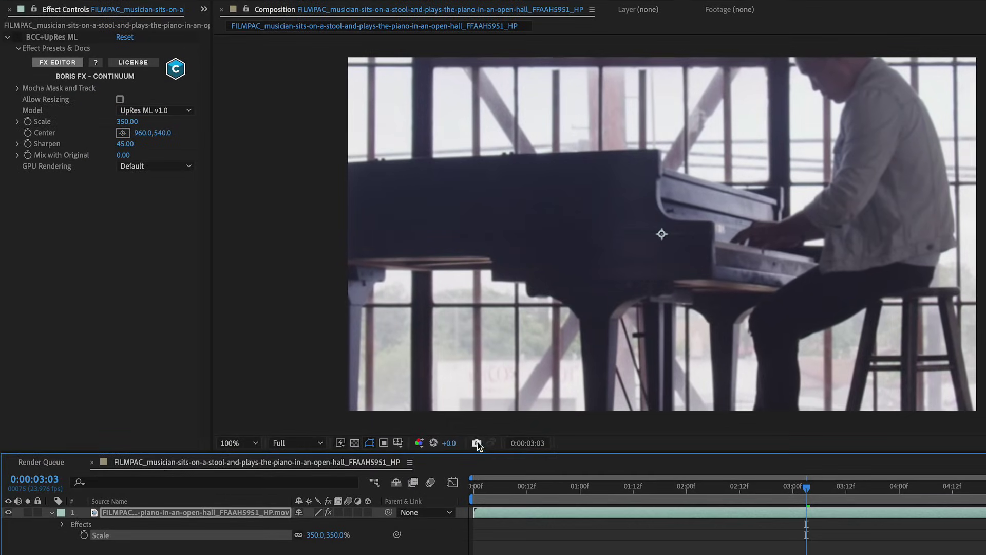
left_click(434, 418)
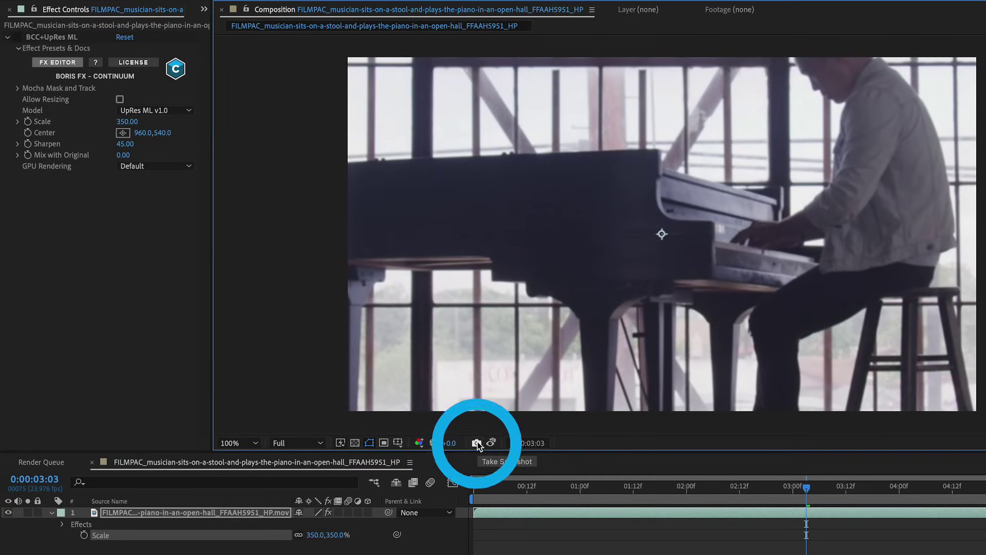
Return the layer Scale to 100% and re-enable BCC+UpRes ML
left_click(328, 534)
type("100")
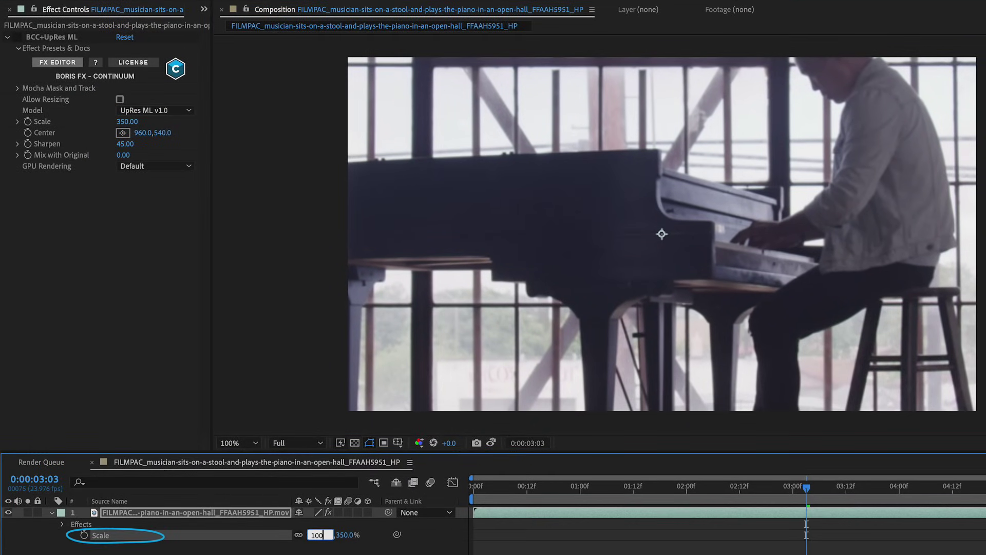
key("Return")
left_click(17, 37)
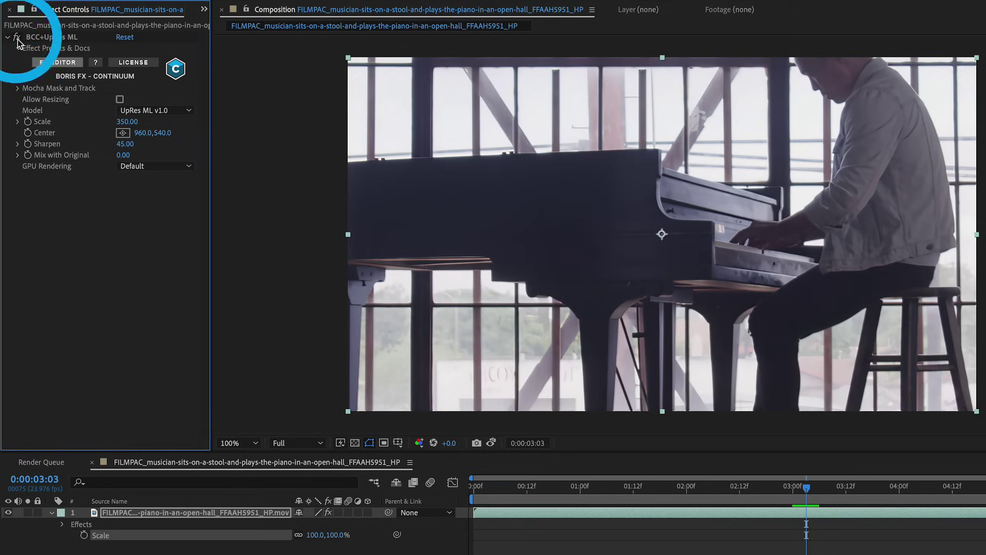
Toggle between the native-scale snapshot and the live UpRes ML result to compare them
left_click(491, 442)
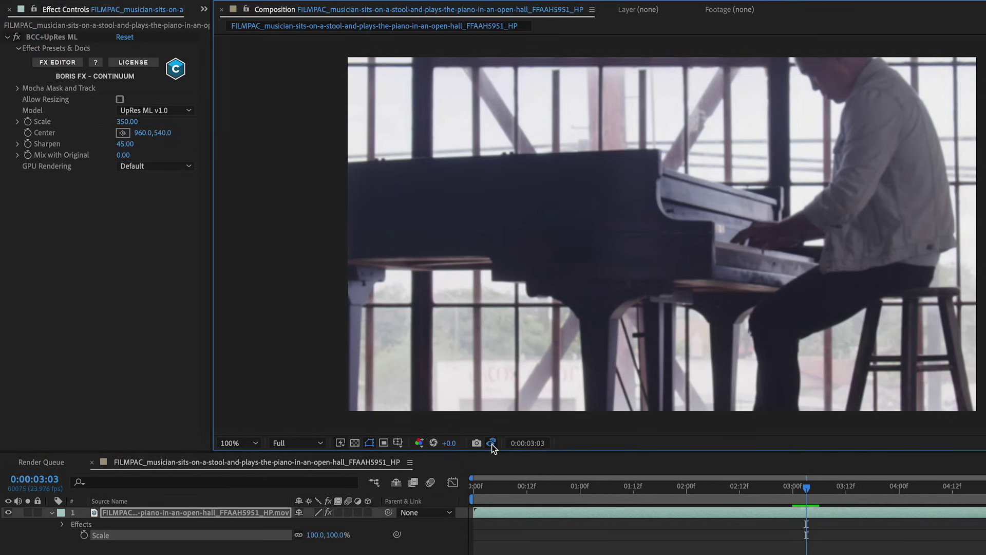
left_click(492, 443)
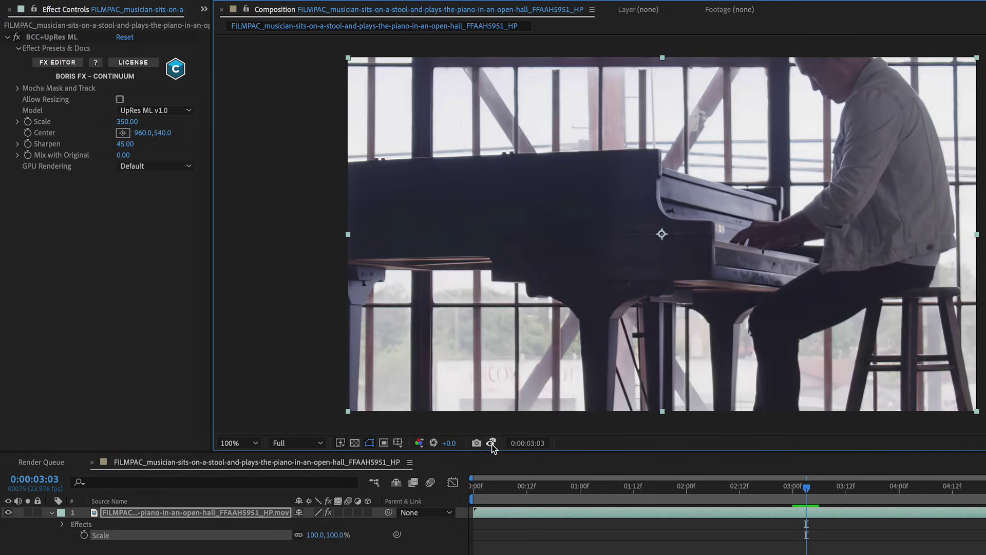
left_click(492, 444)
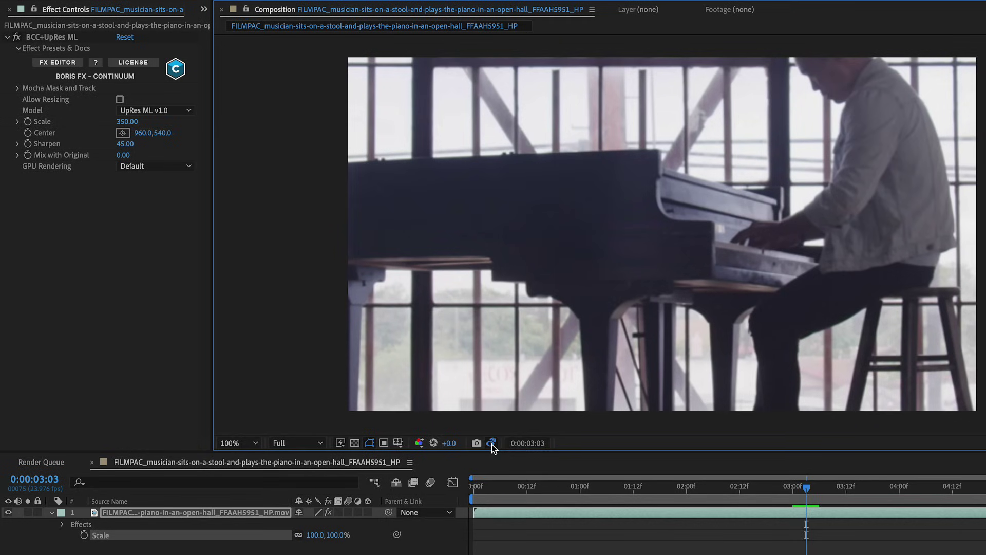
left_click(492, 444)
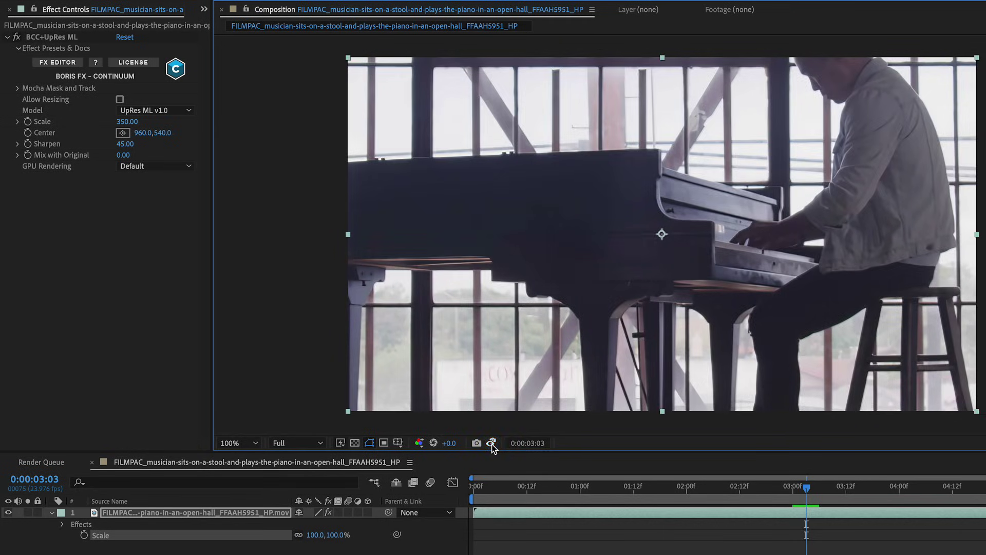